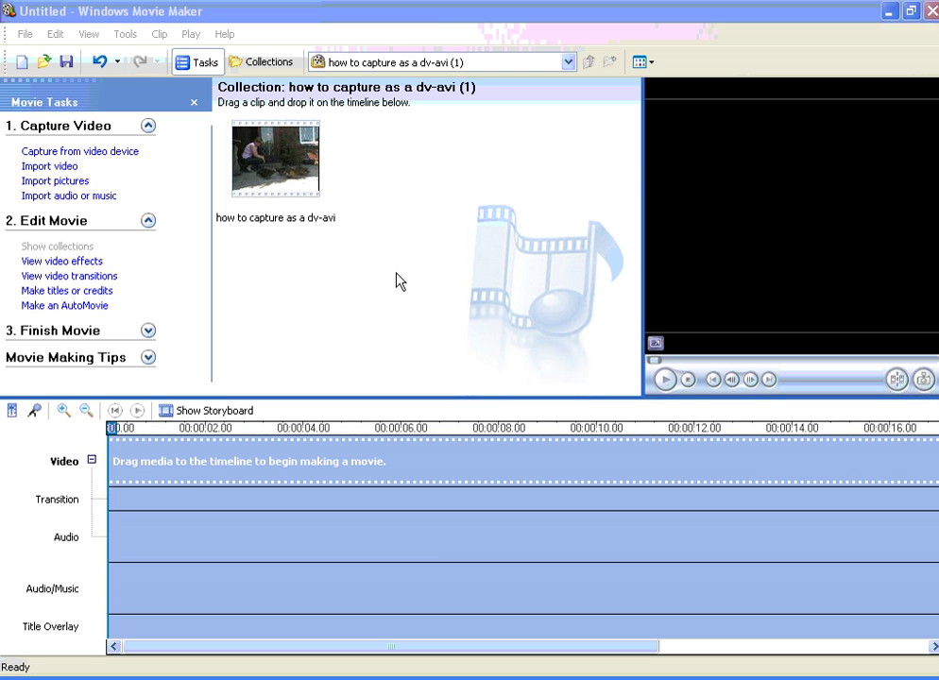
# - Load the 'how to capture as a dv-avi' clip into the preview and enlarge the preview monitor
pyautogui.click(436, 29)
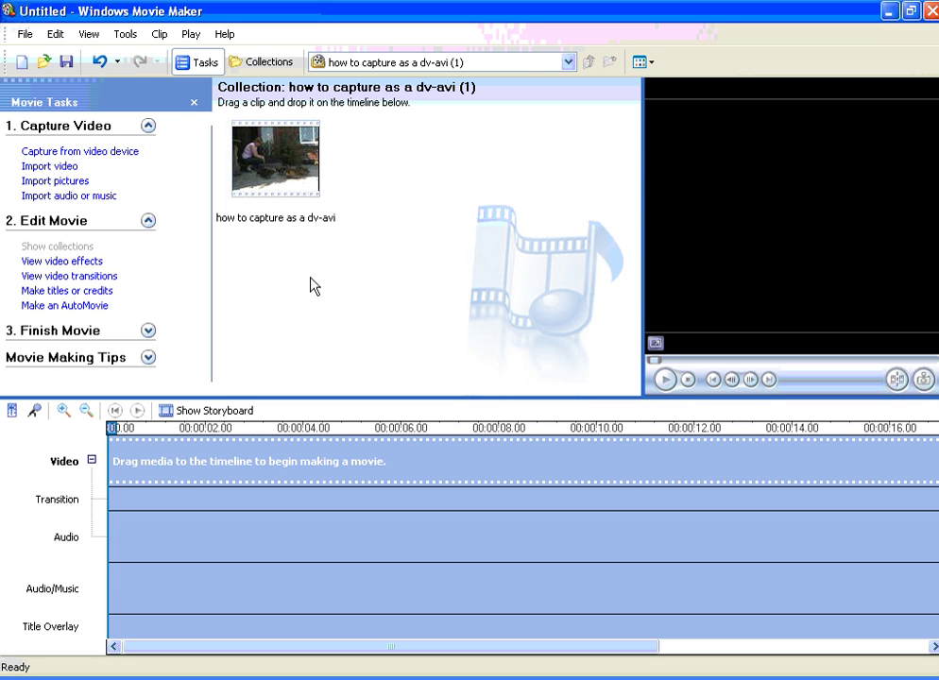
pyautogui.click(283, 176)
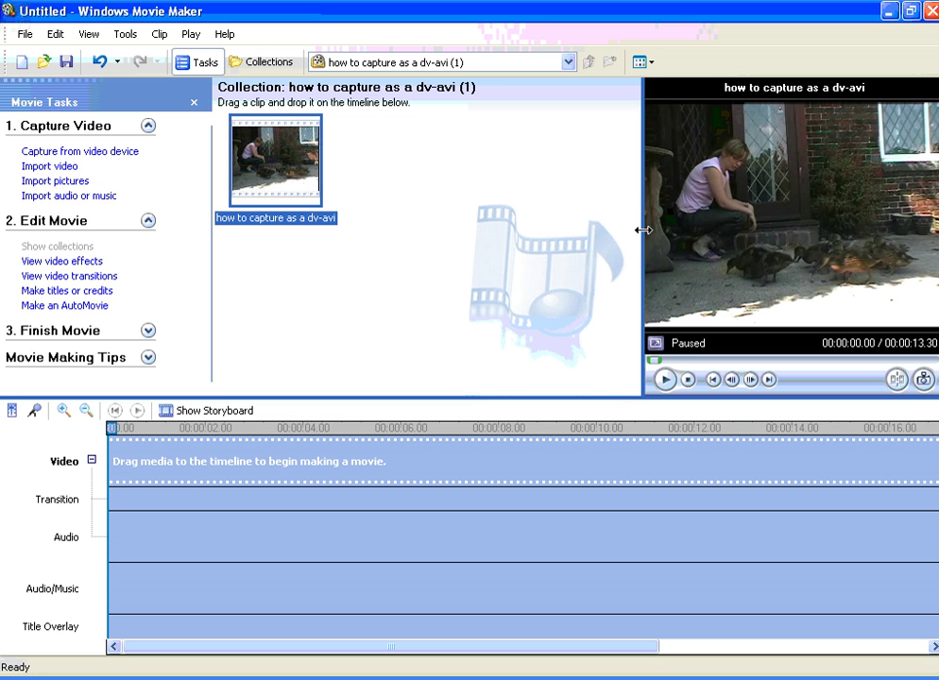
pyautogui.moveTo(642, 230); pyautogui.dragTo(348, 220)
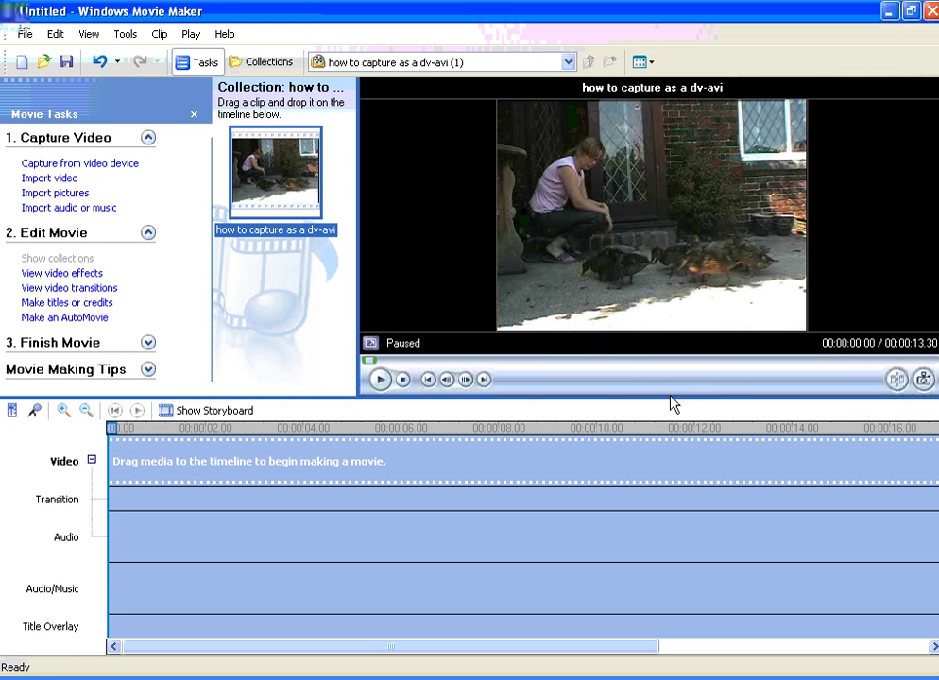
pyautogui.moveTo(670, 398); pyautogui.dragTo(674, 556)
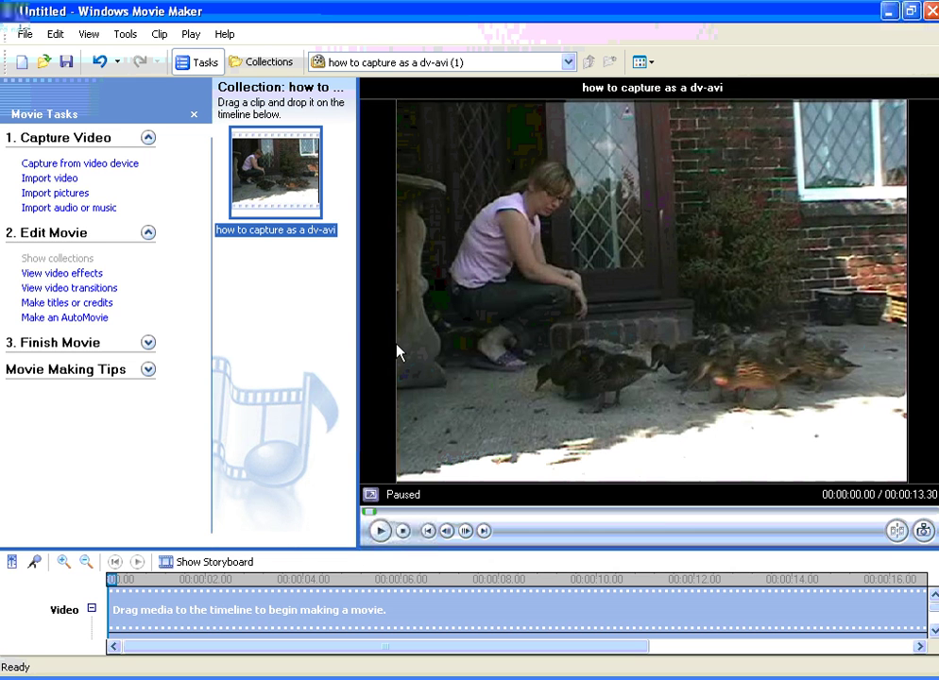
# - Play and pause the clip, then seek to about 00:00:09.55 where the ducklings crowd the frame
pyautogui.click(381, 531)
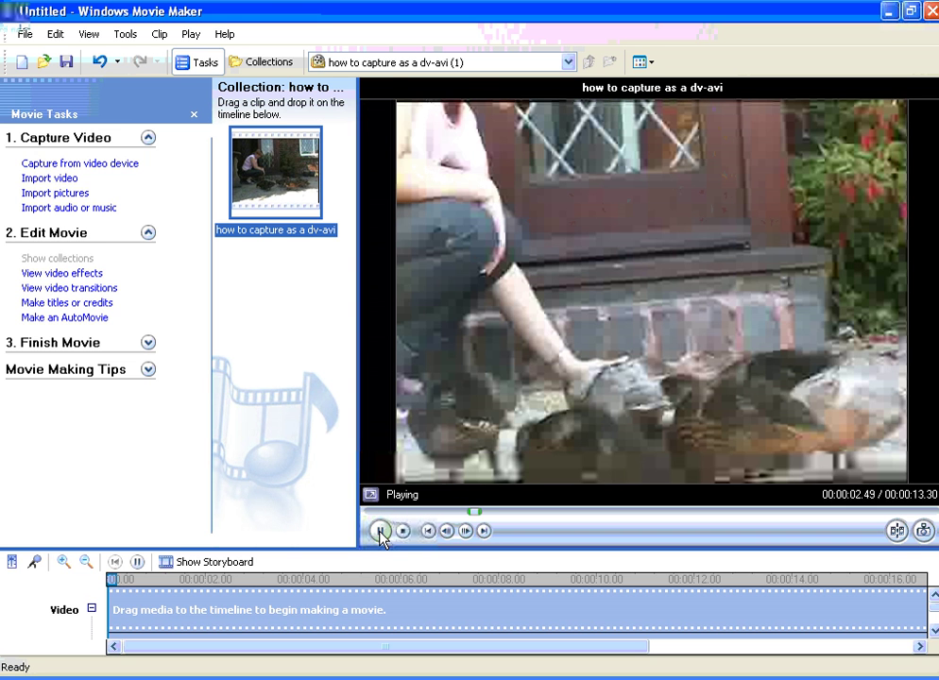
pyautogui.click(381, 532)
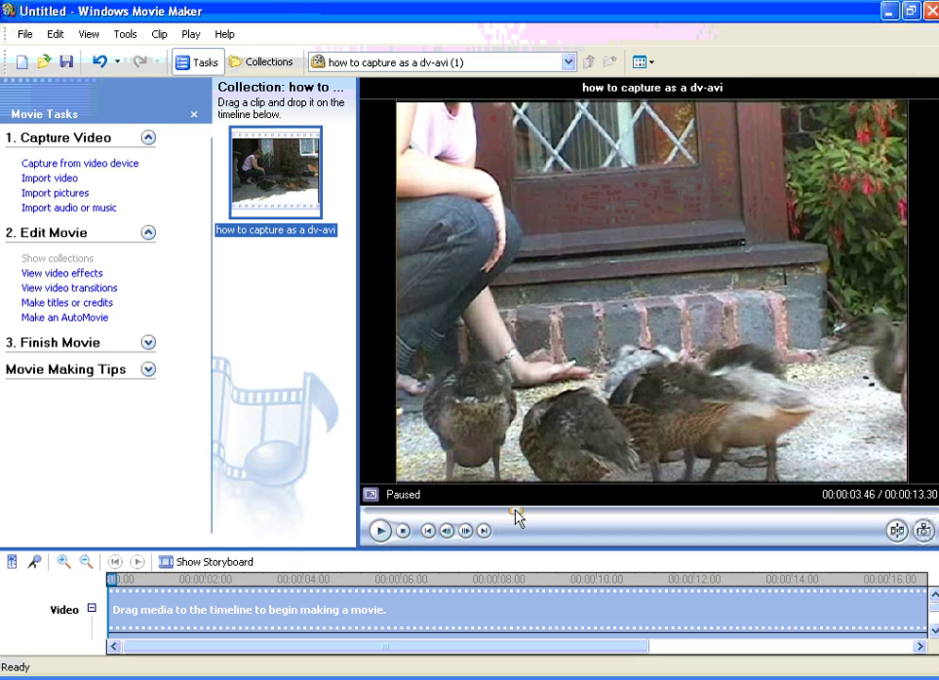
pyautogui.moveTo(516, 510); pyautogui.dragTo(774, 520)
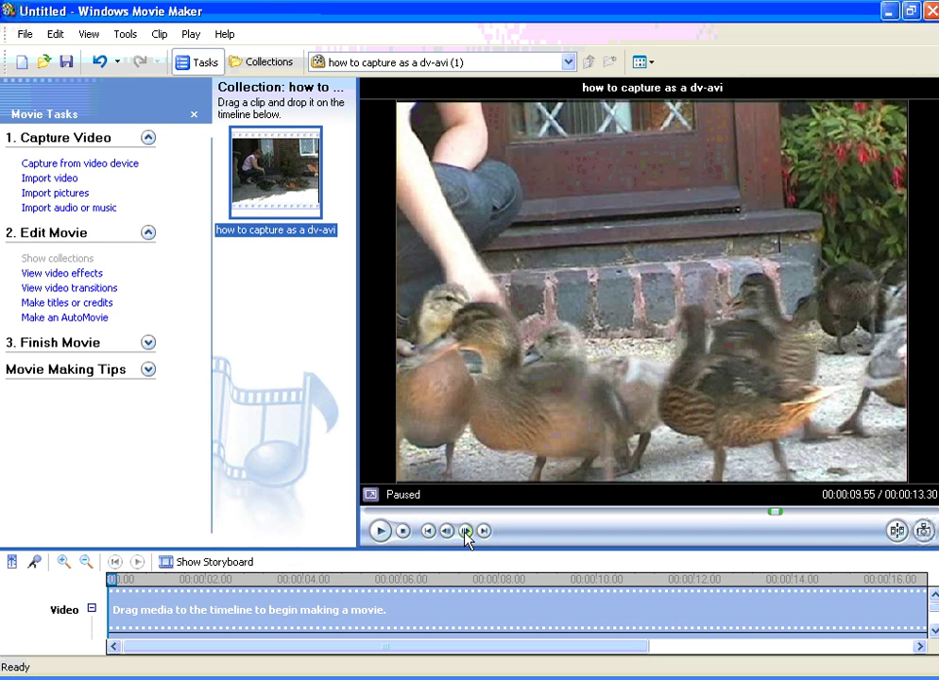
# - Step forward and back frame by frame until the paused preview rests at 00:00:09.63
pyautogui.click(466, 531)
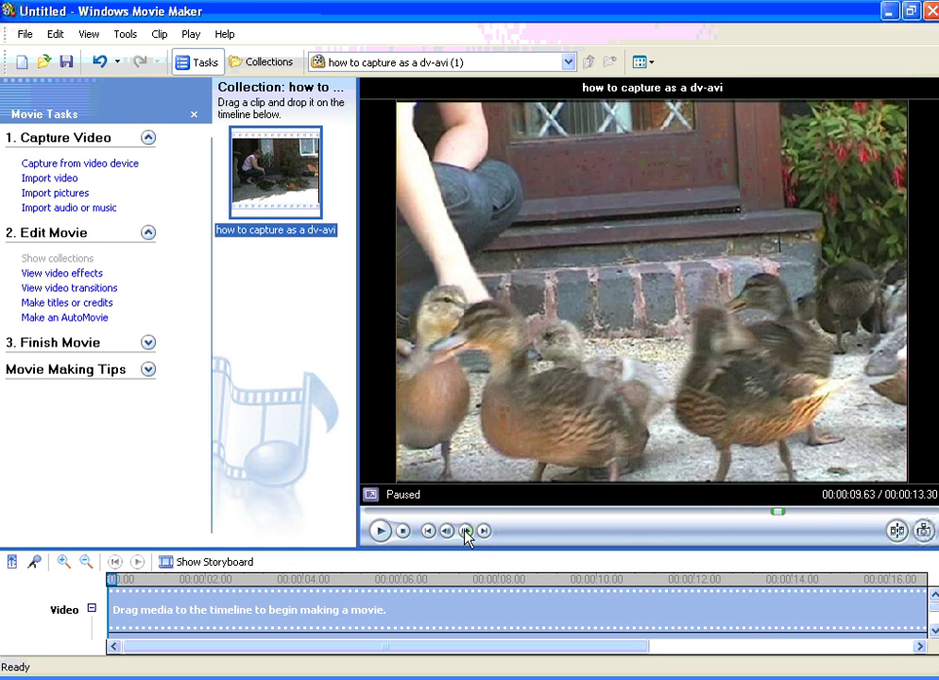
pyautogui.click(466, 531)
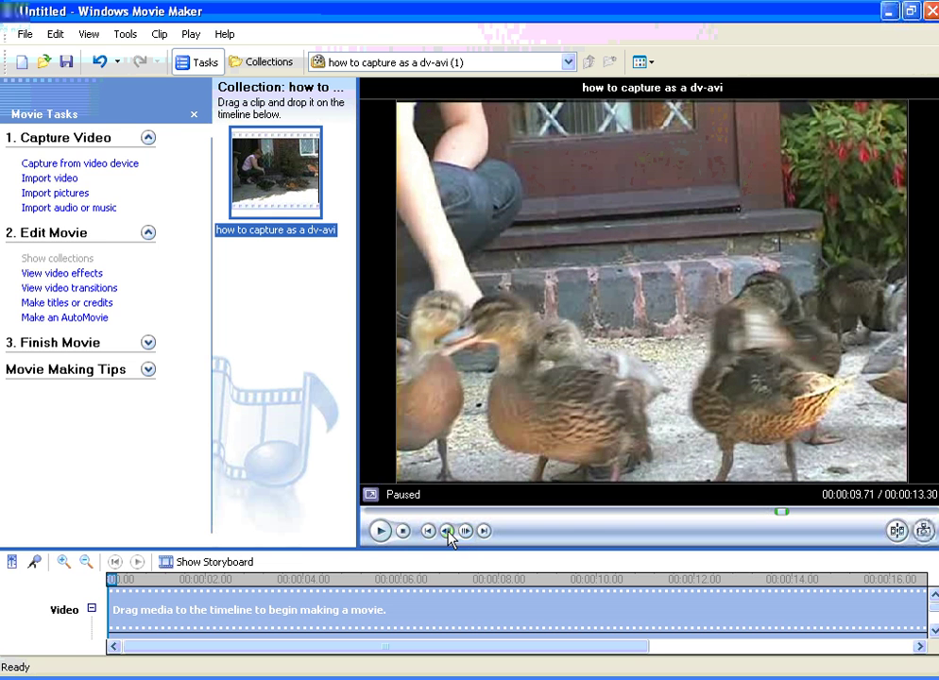
pyautogui.click(448, 532)
pyautogui.click(447, 532)
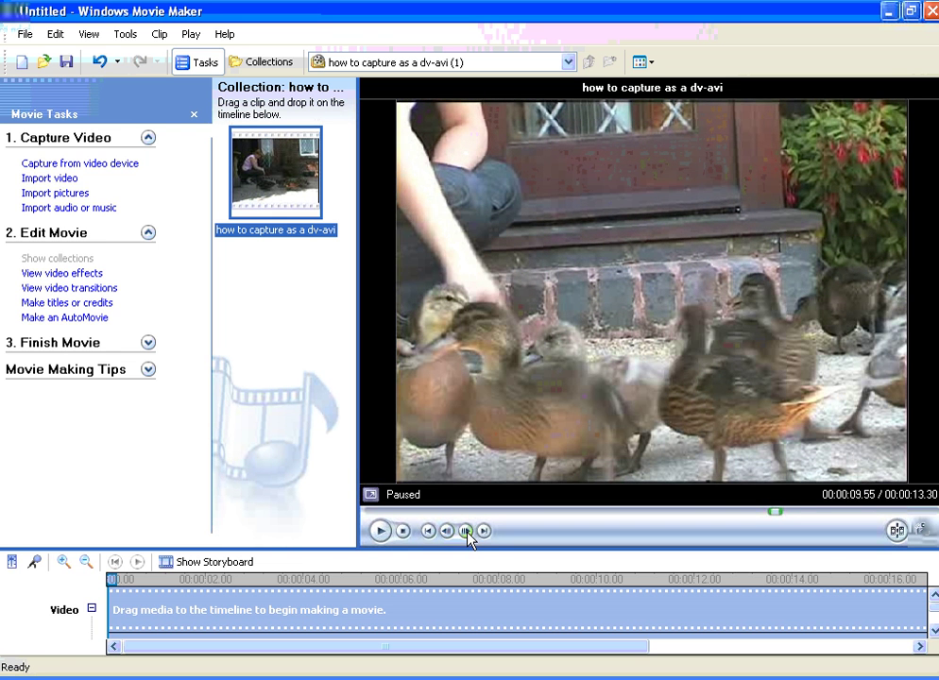
pyautogui.click(466, 531)
pyautogui.click(465, 532)
pyautogui.click(465, 532)
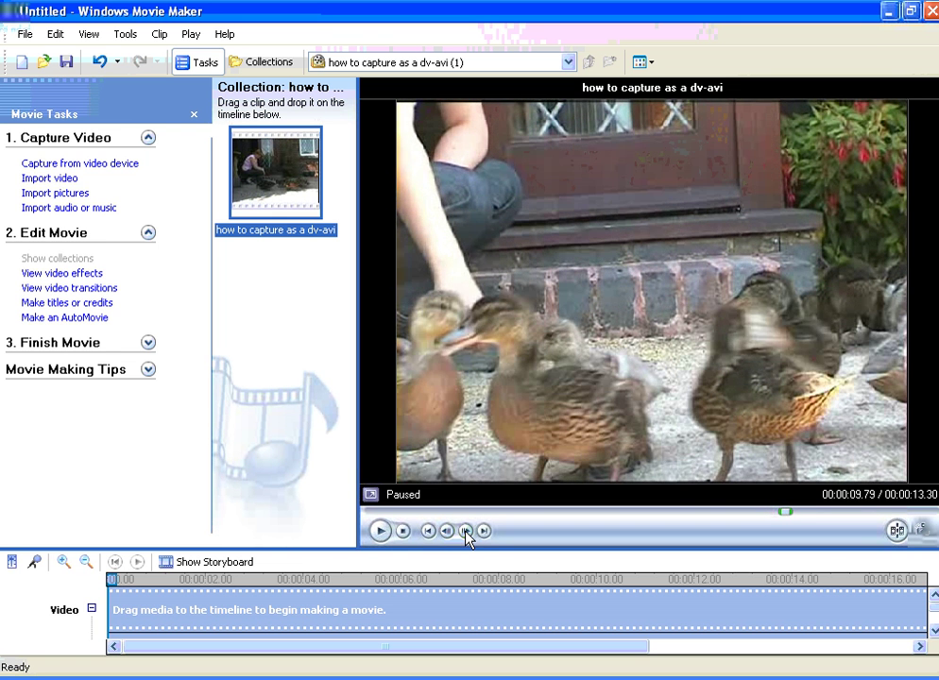
pyautogui.click(448, 532)
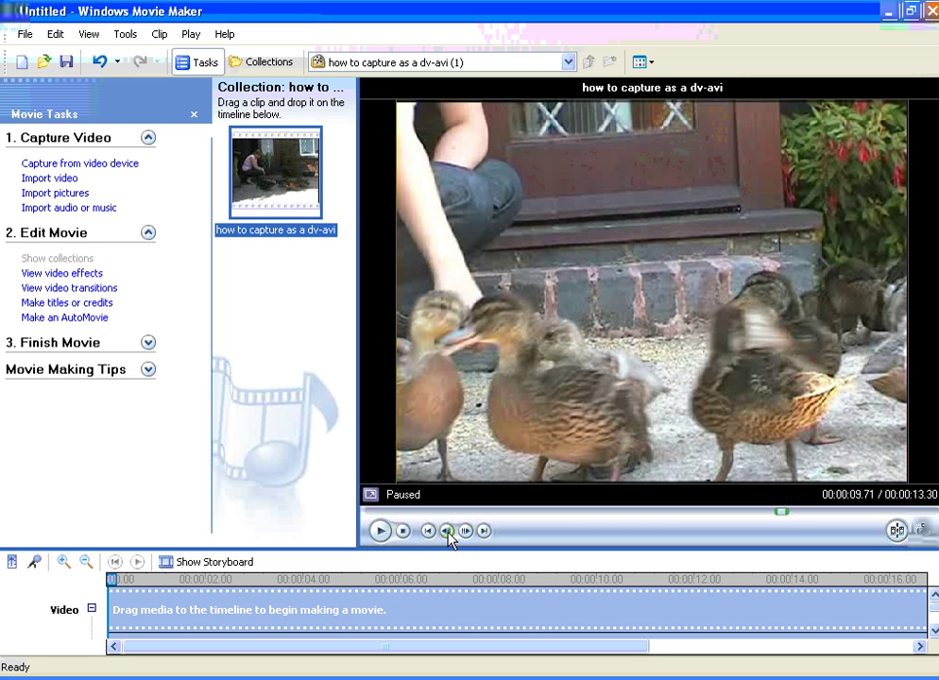
pyautogui.click(447, 531)
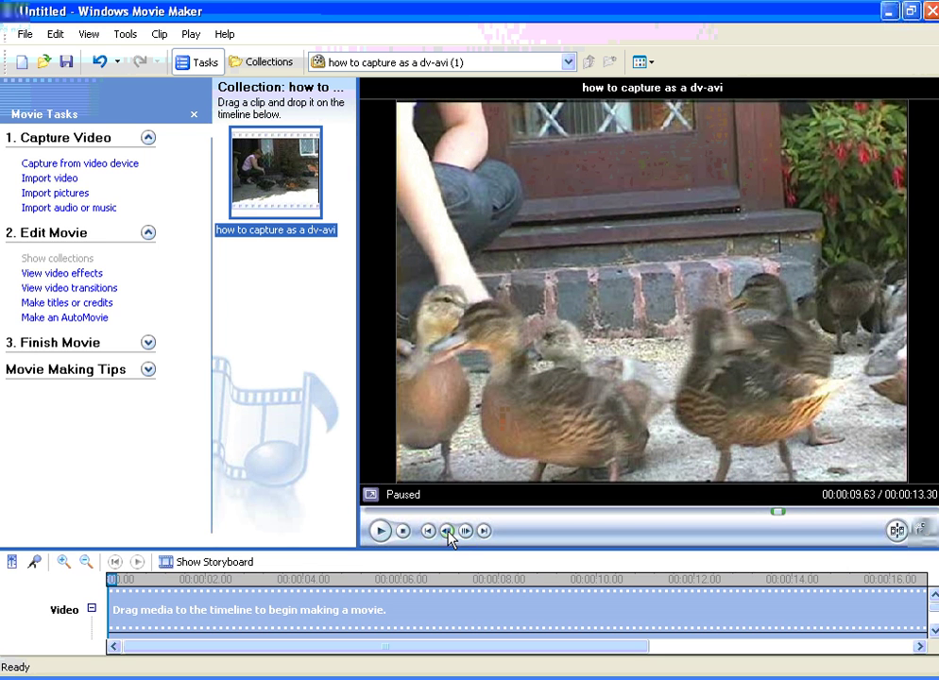
# - Capture the current frame as a picture named 'ducks 9 63' in the Movie Maker folder
pyautogui.click(923, 529)
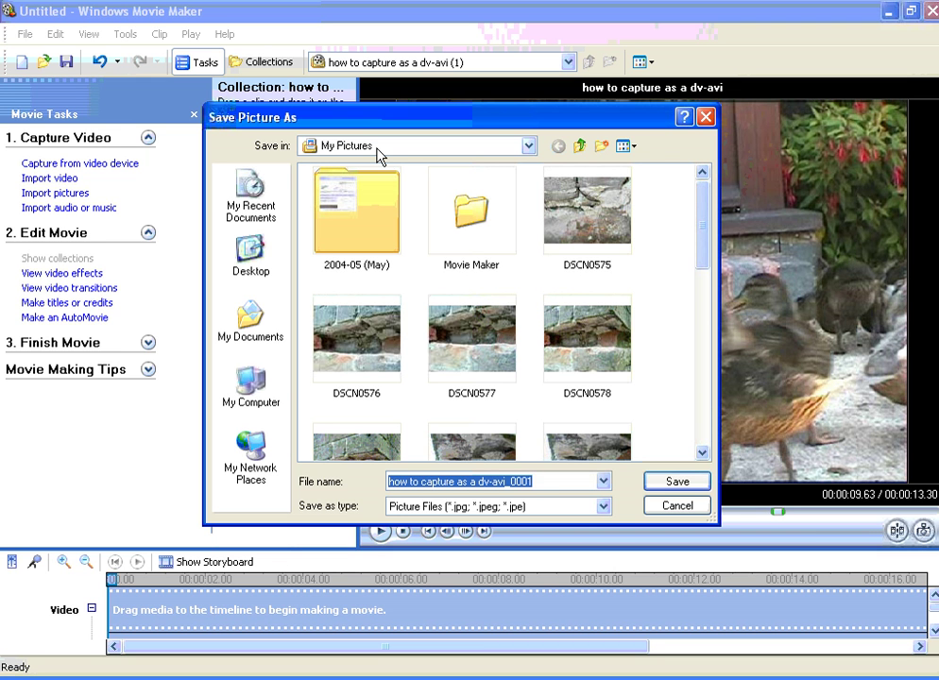
pyautogui.click(480, 216)
pyautogui.click(677, 481)
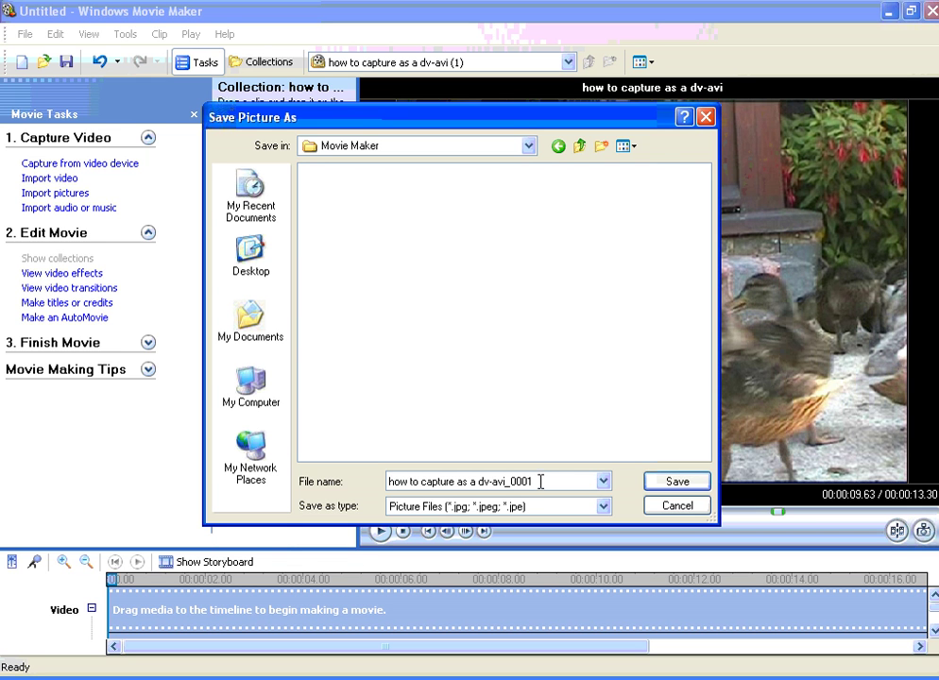
pyautogui.doubleClick(539, 481)
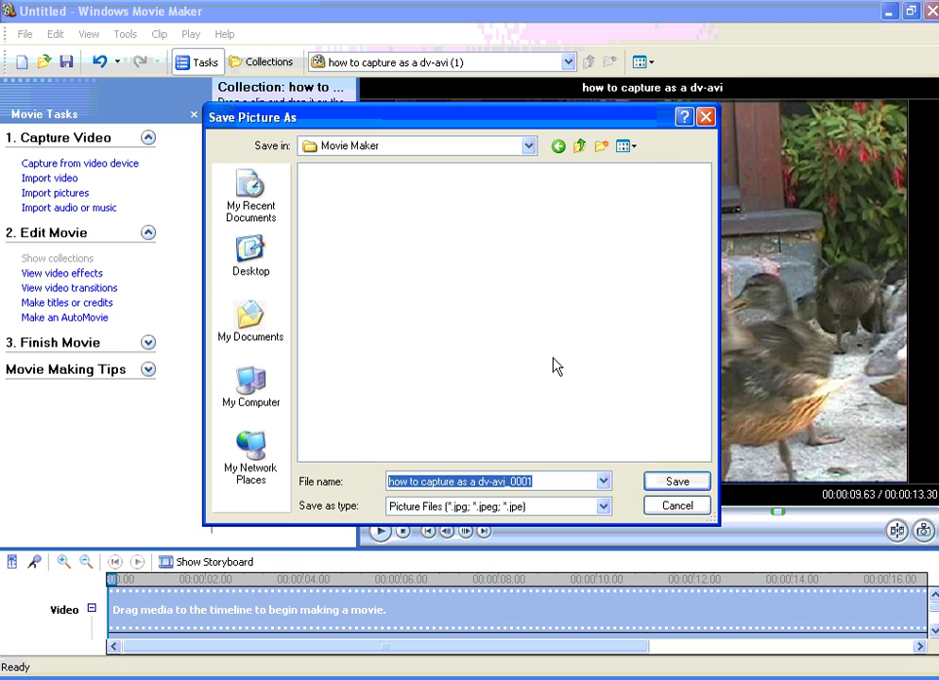
pyautogui.write('ducks')
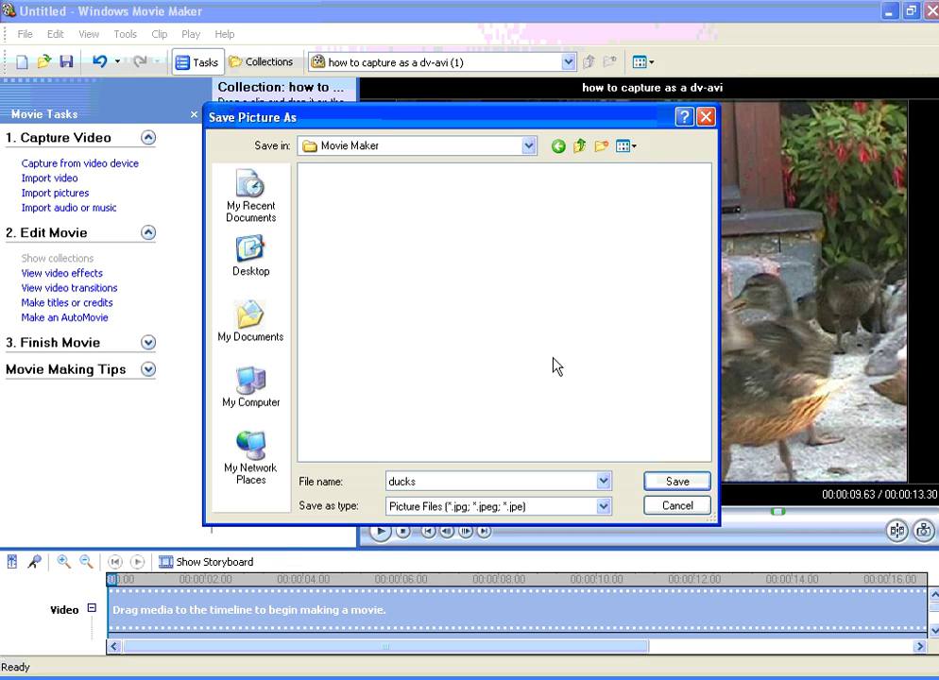
pyautogui.write(' 9 63')
# - Save the 'ducks 9 63' still, then widen the collection pane and enlarge the timeline
pyautogui.click(677, 483)
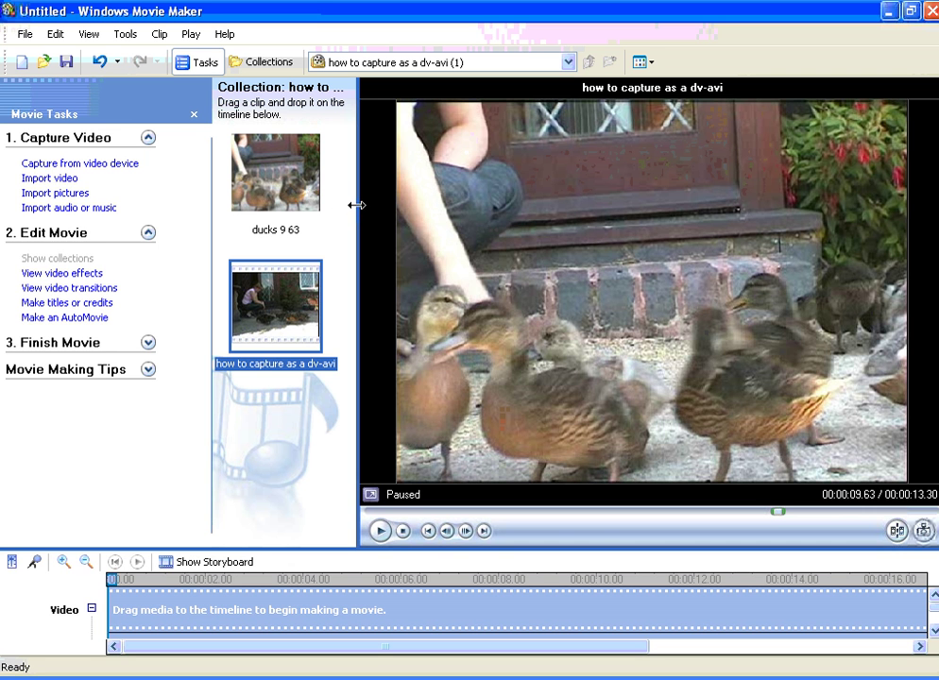
pyautogui.moveTo(356, 204); pyautogui.dragTo(640, 204)
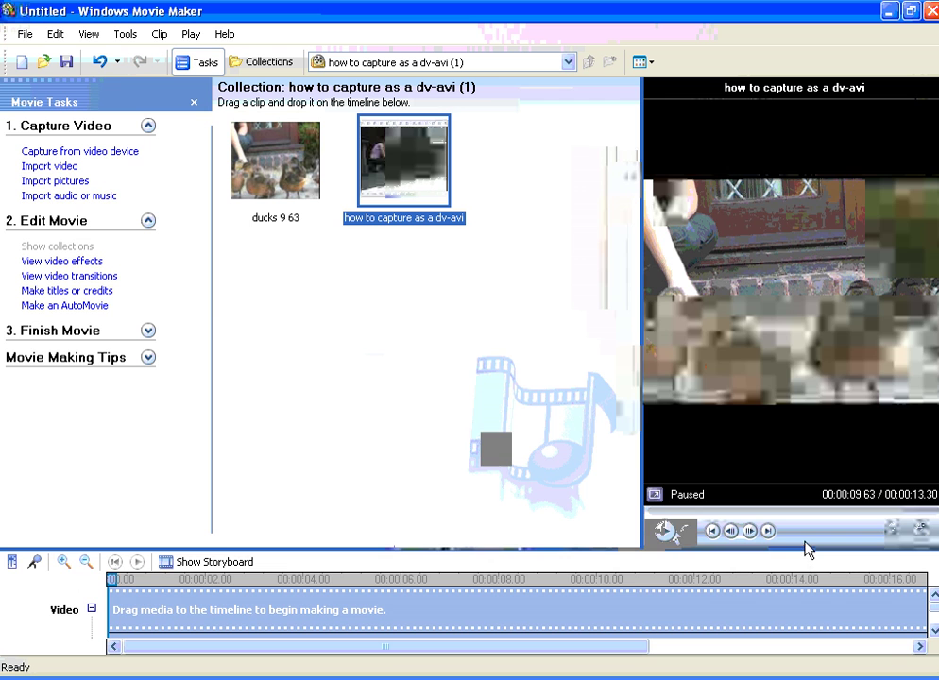
pyautogui.moveTo(804, 550); pyautogui.dragTo(815, 401)
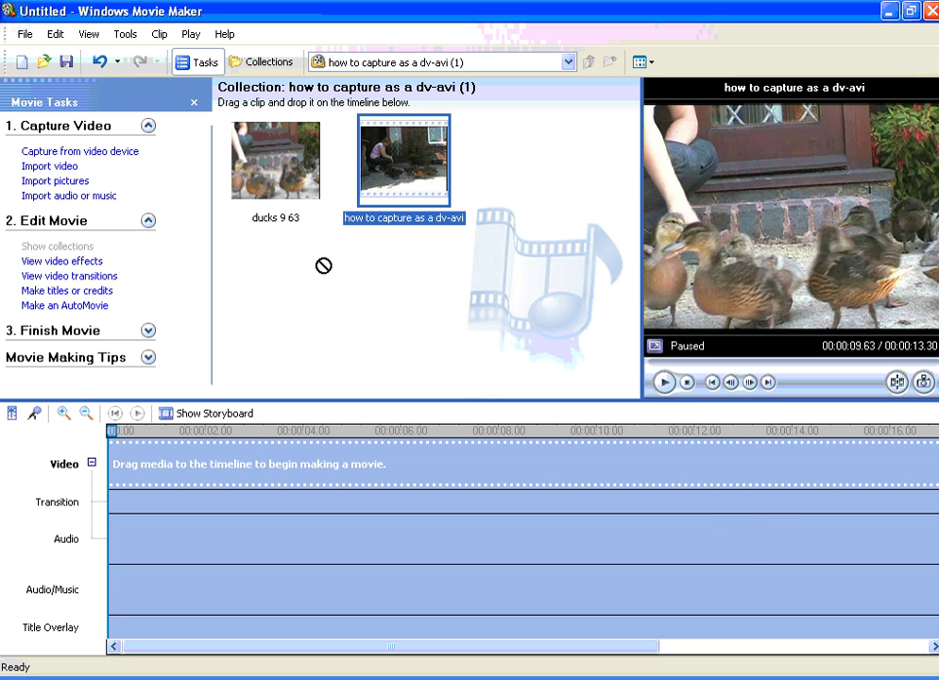
# - Place the dv-avi clip on the Video track and set the playhead to 9.60 seconds
pyautogui.moveTo(323, 266); pyautogui.dragTo(179, 472)
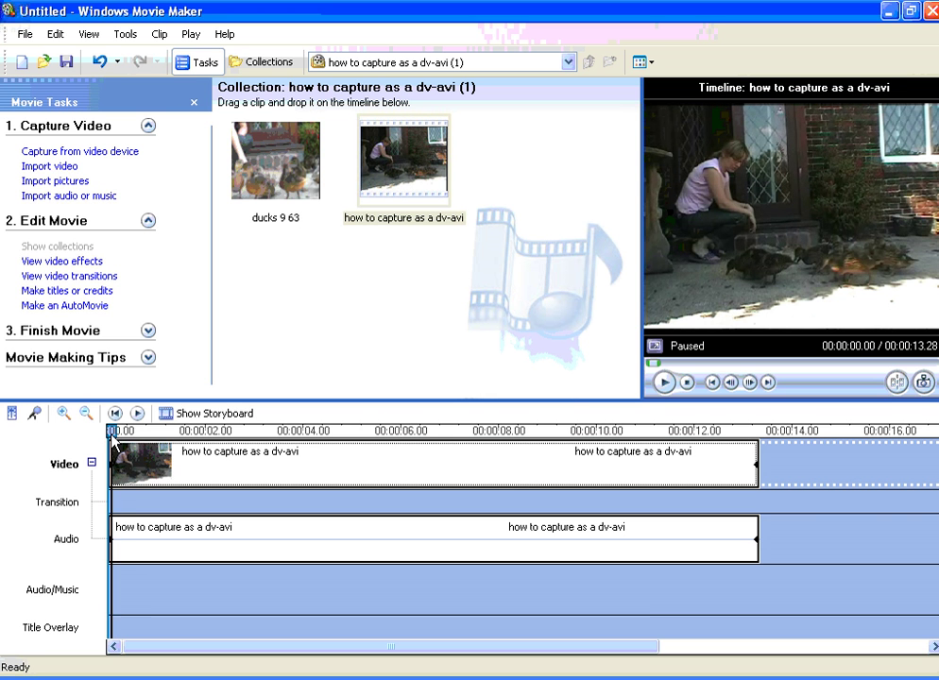
pyautogui.moveTo(111, 436); pyautogui.dragTo(591, 444)
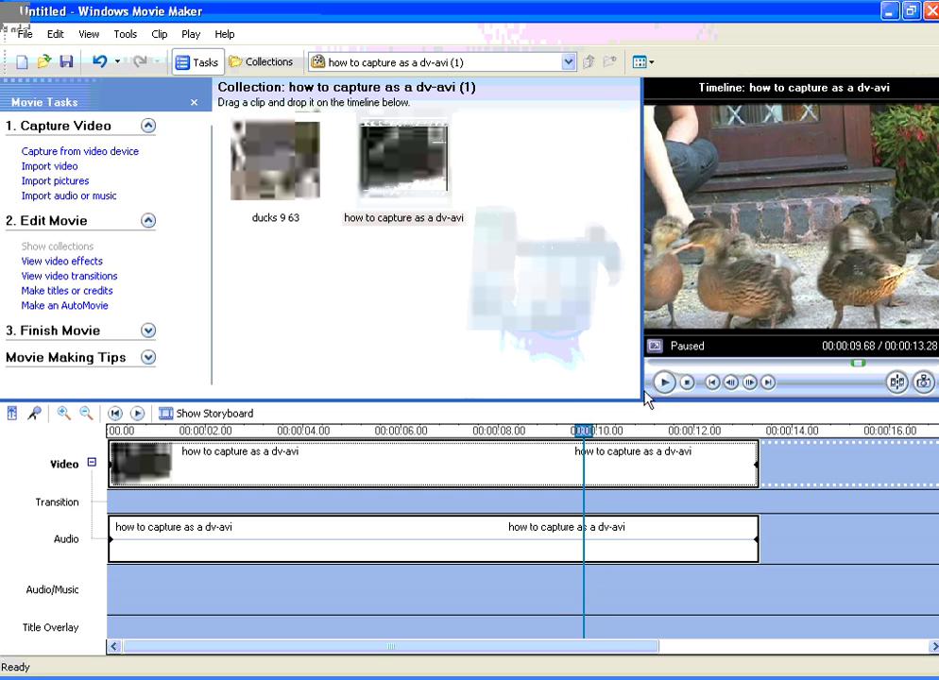
pyautogui.click(731, 381)
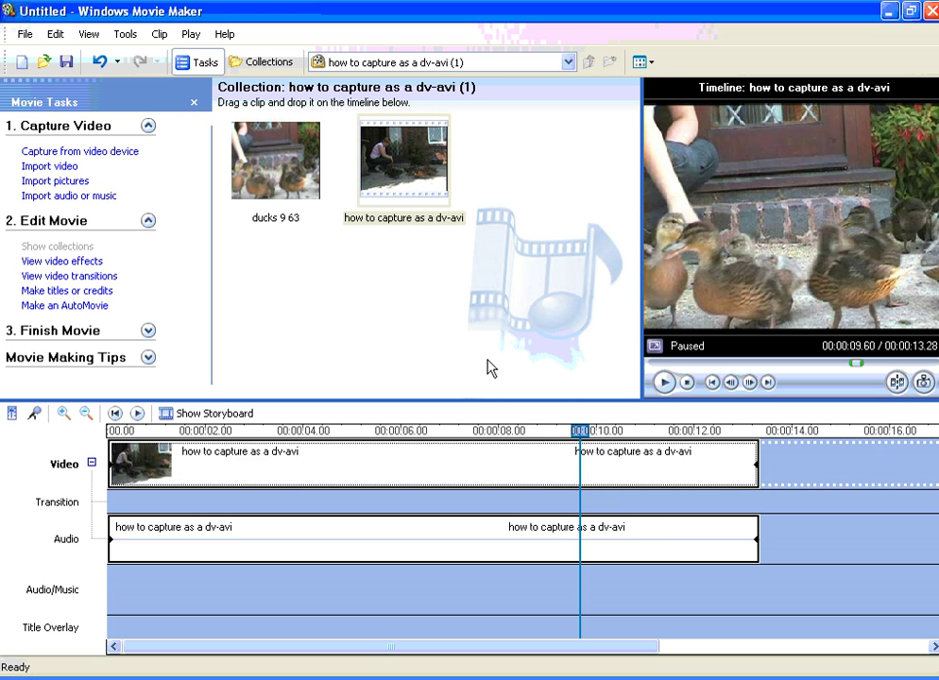
# - Split the clip at 9.60 s with Ctrl+L, insert 'ducks 9 63' between the halves, and shorten it
pyautogui.hotkey('ctrl', 'l')
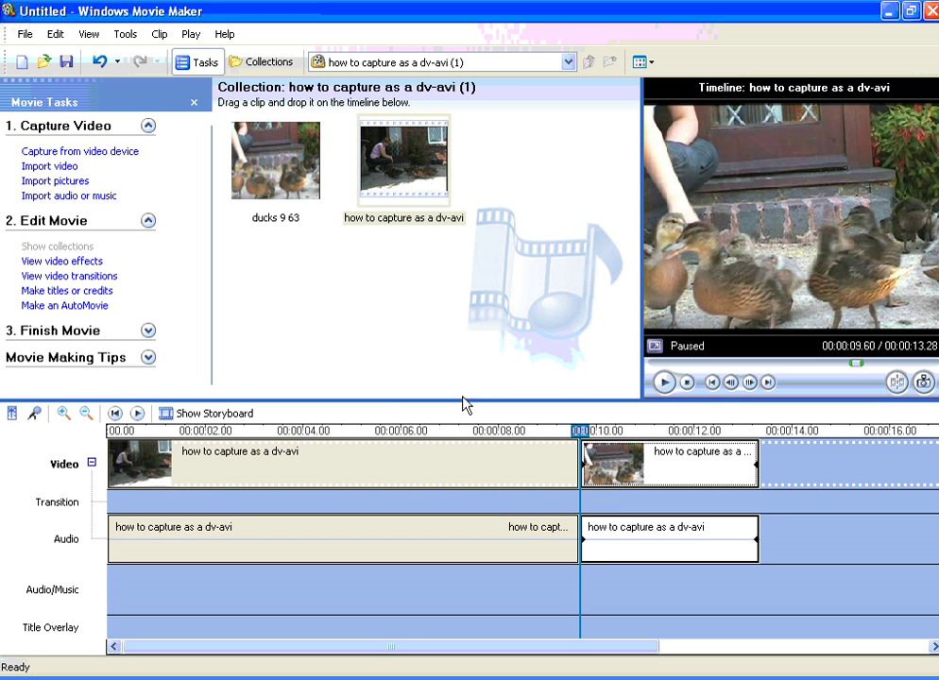
pyautogui.click(280, 173)
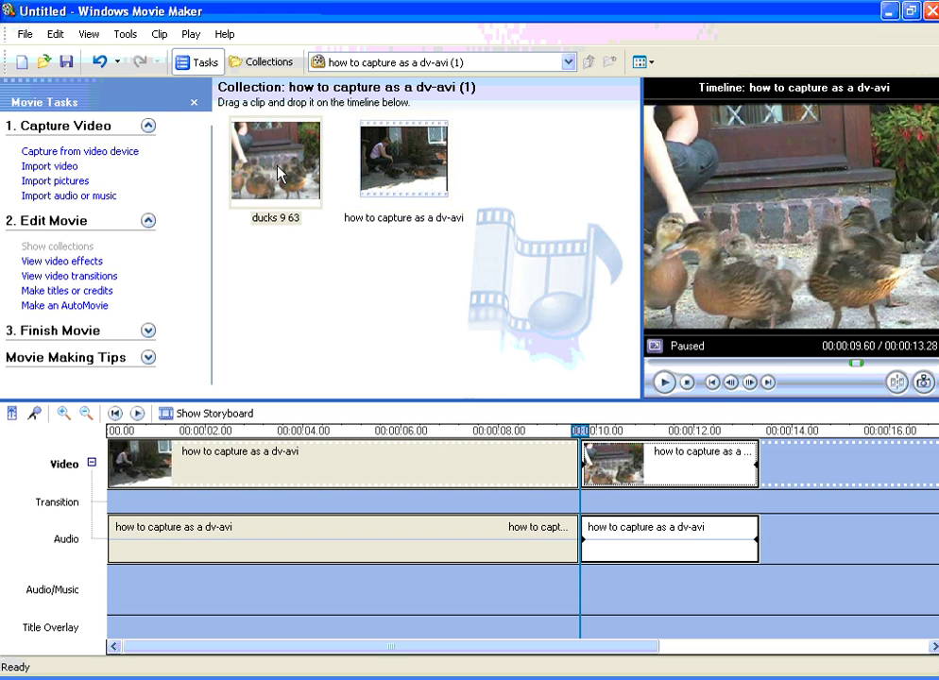
pyautogui.moveTo(280, 173); pyautogui.dragTo(580, 462)
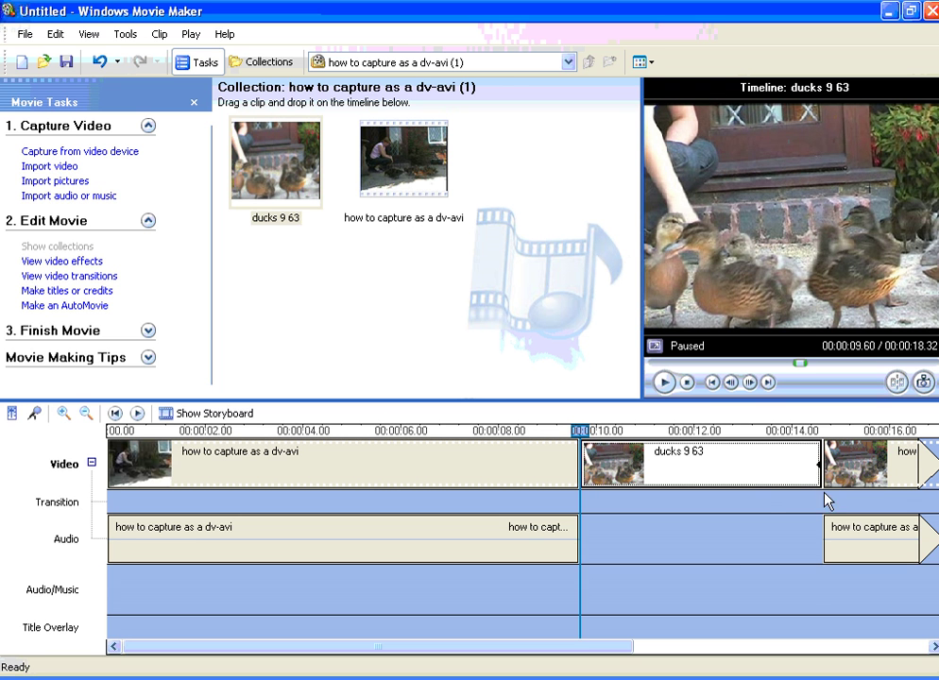
pyautogui.moveTo(817, 458); pyautogui.dragTo(694, 458)
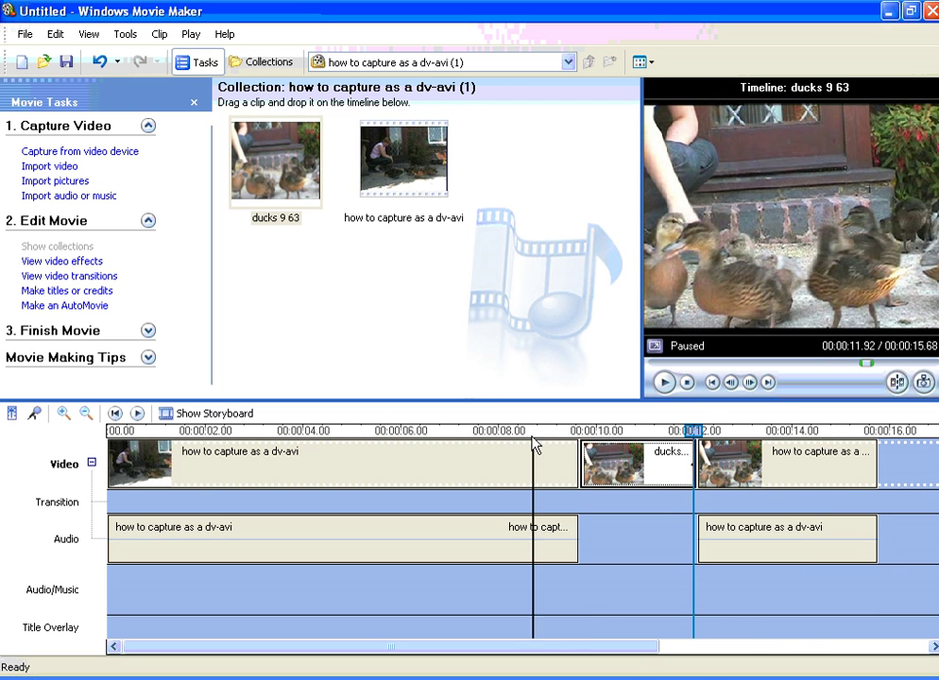
pyautogui.click(526, 444)
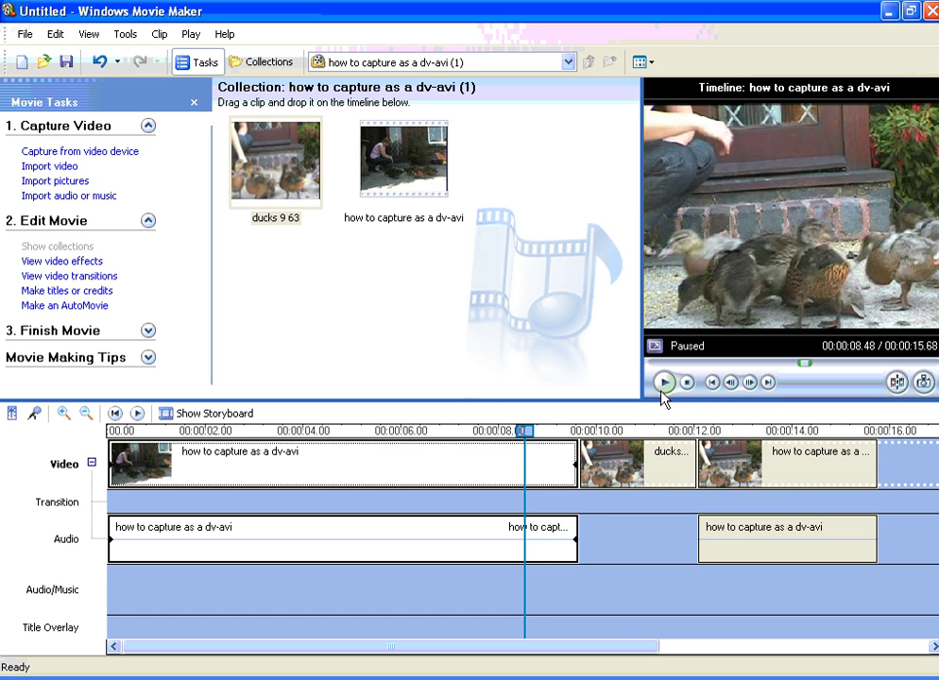
pyautogui.click(665, 383)
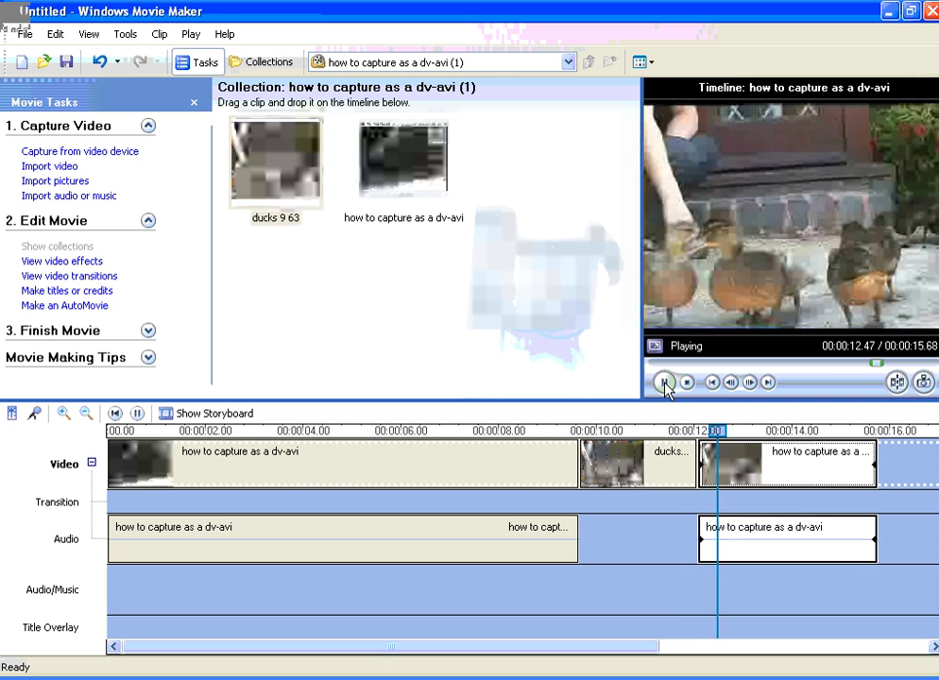
pyautogui.click(665, 383)
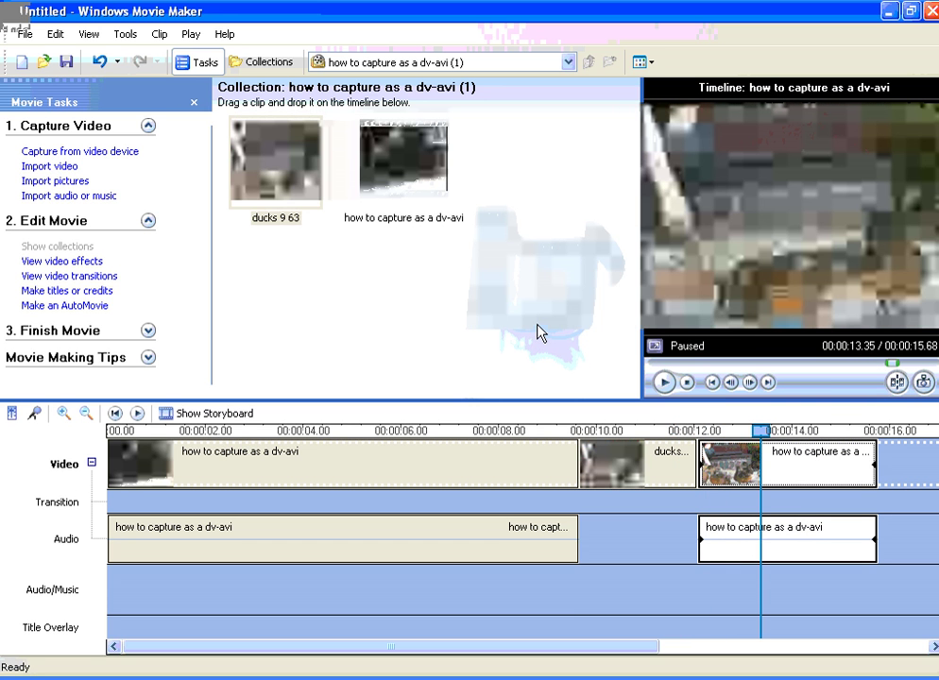